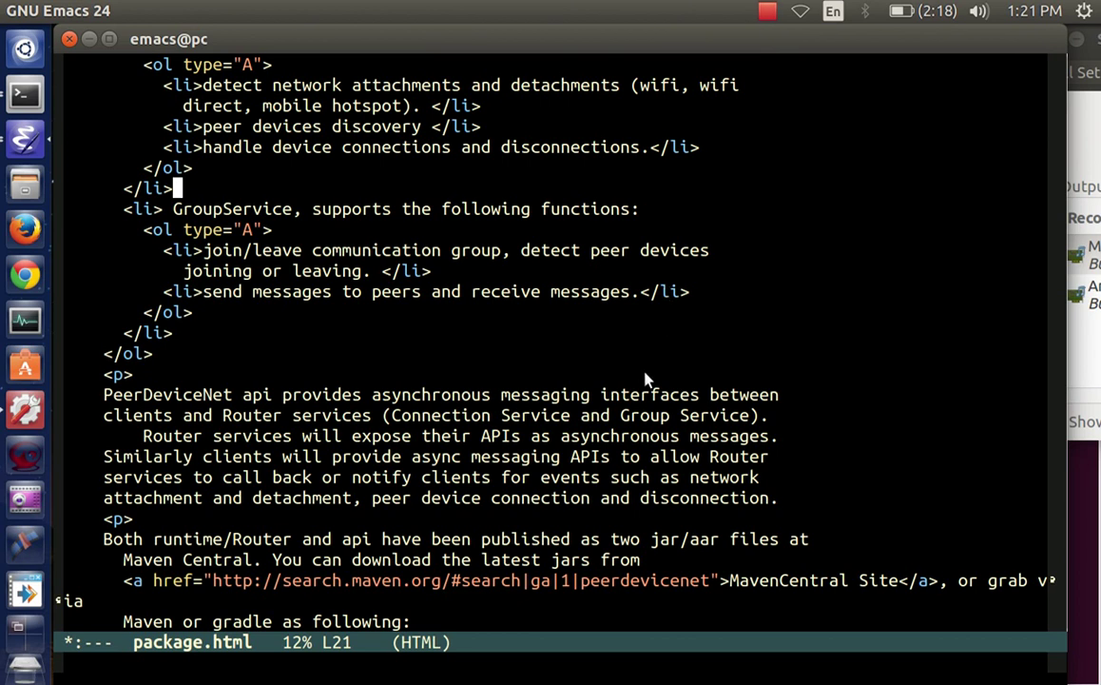
pyautogui.scroll(-1, 653, 352)
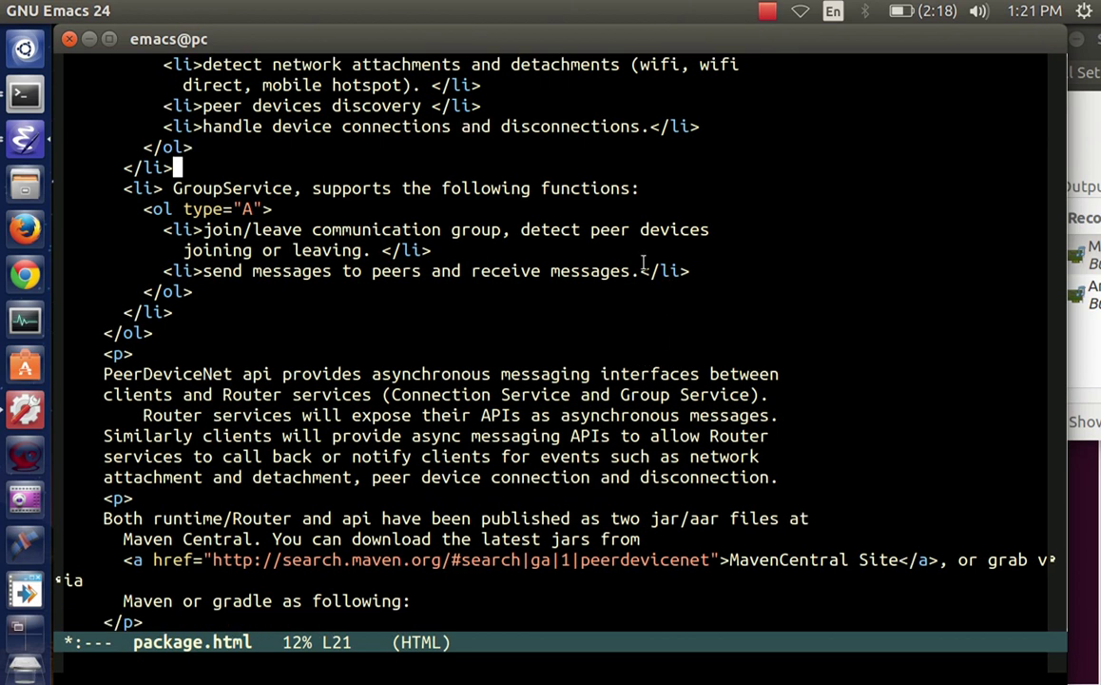
pyautogui.scroll(1, 665, 285)
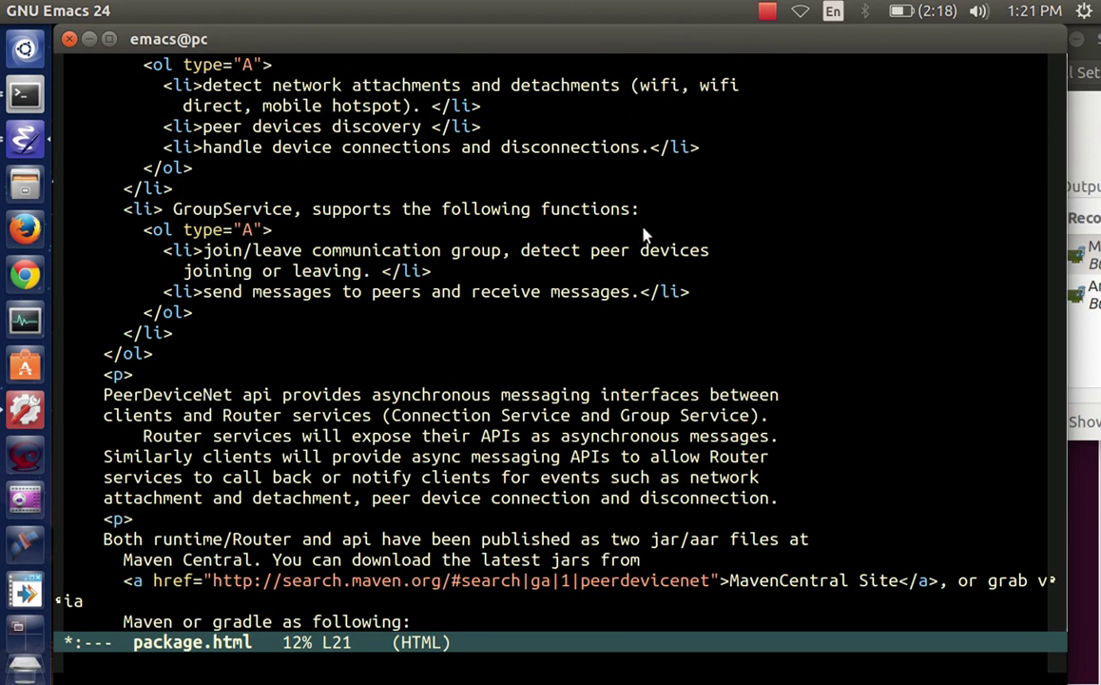
pyautogui.scroll(5, 665, 285)
pyautogui.scroll(-3, 705, 259)
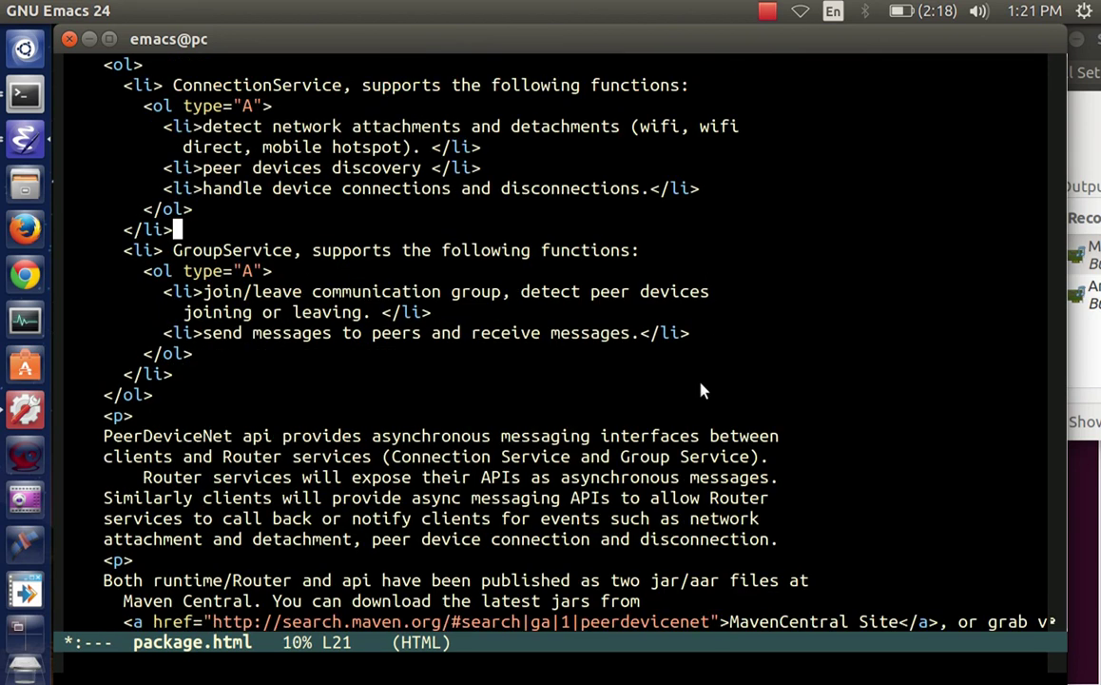
pyautogui.scroll(-1, 701, 397)
pyautogui.scroll(-1, 708, 361)
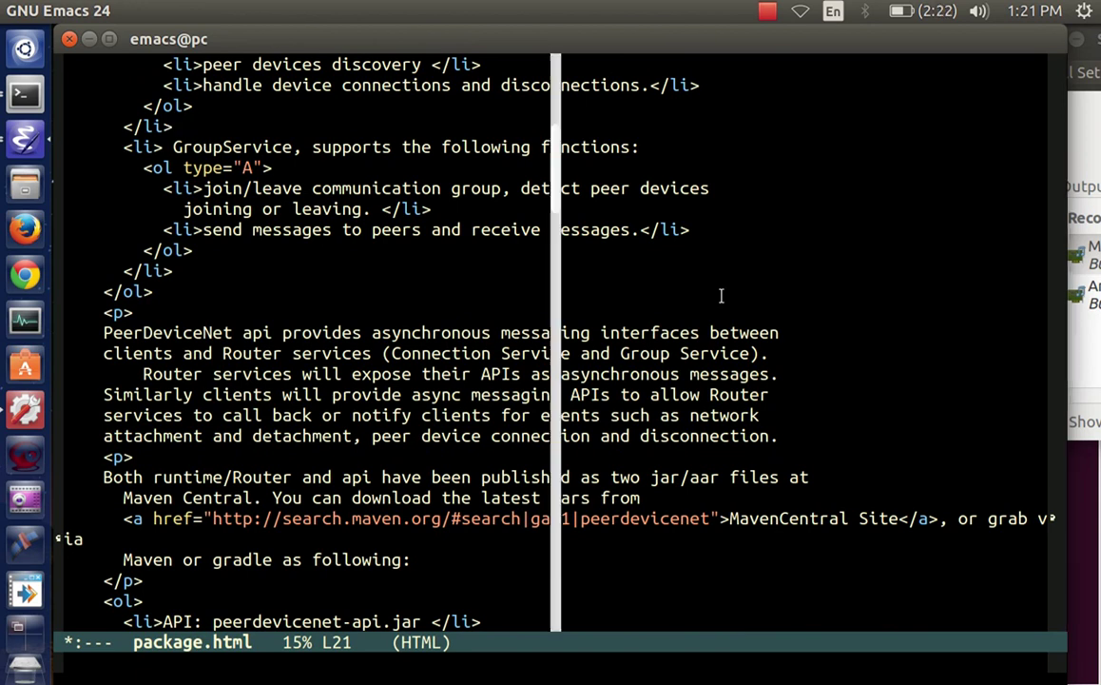
# Step: Split the frame side by side and show 0.jpg in the left window
pyautogui.hotkey('ctrl', 'x')
pyautogui.press('3')
pyautogui.scroll(2, 409, 221)
pyautogui.scroll(-3, 409, 222)
pyautogui.scroll(-2, 751, 494)
pyautogui.scroll(-2, 808, 278)
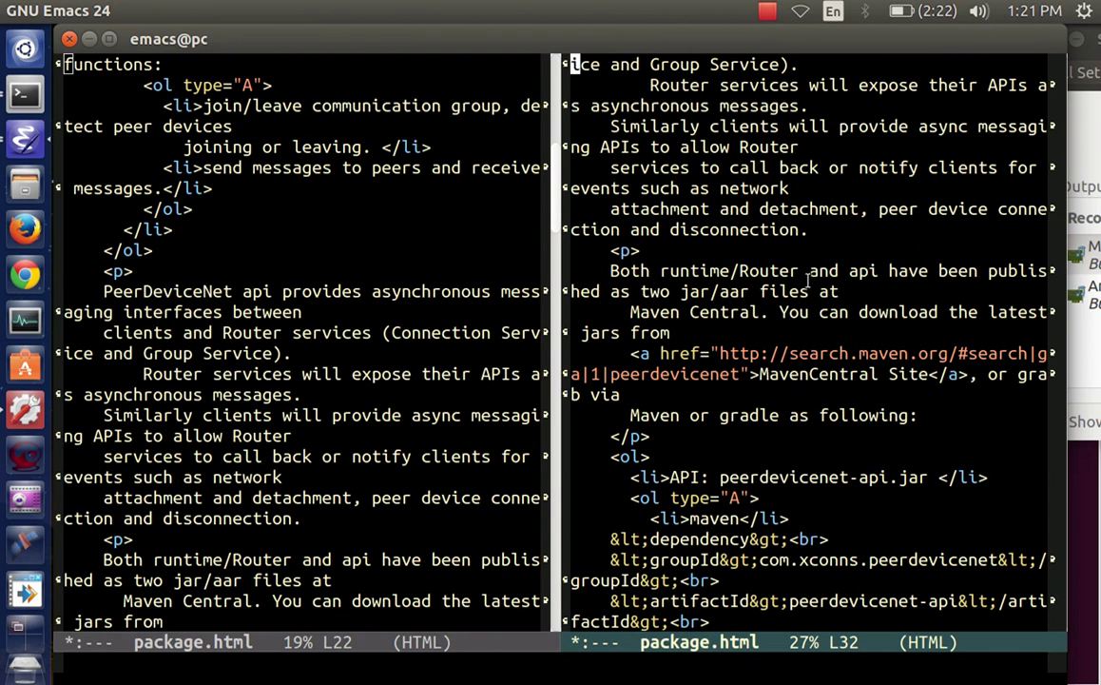
pyautogui.click(306, 312)
pyautogui.hotkey('ctrl', 'x')
pyautogui.press('b')
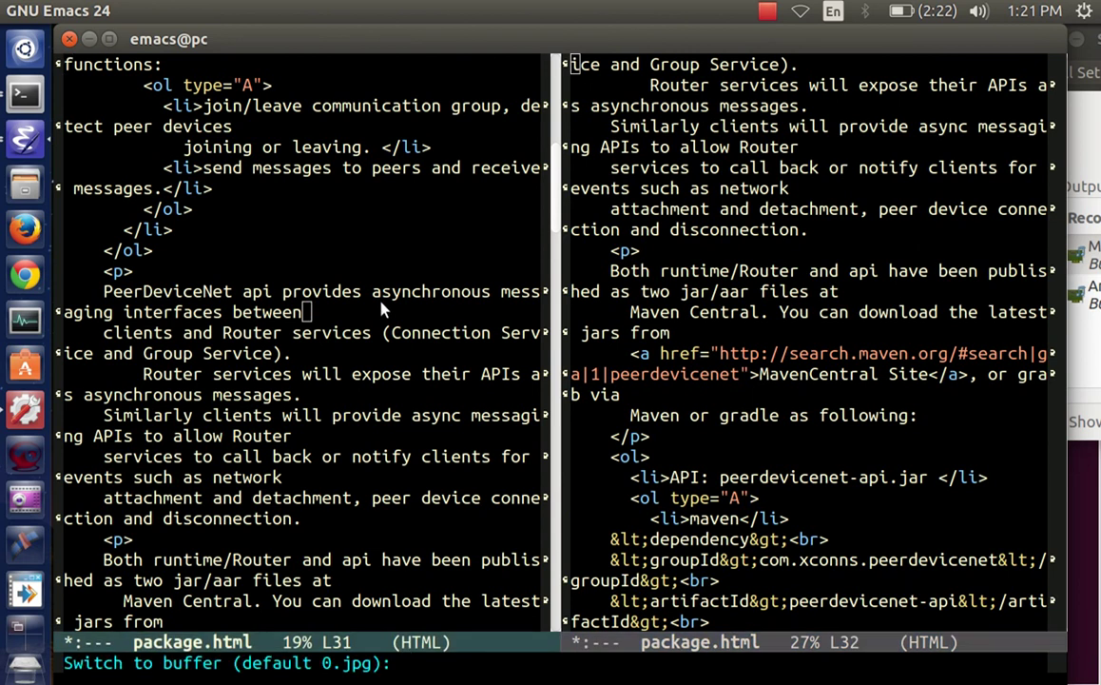
pyautogui.press('Return')
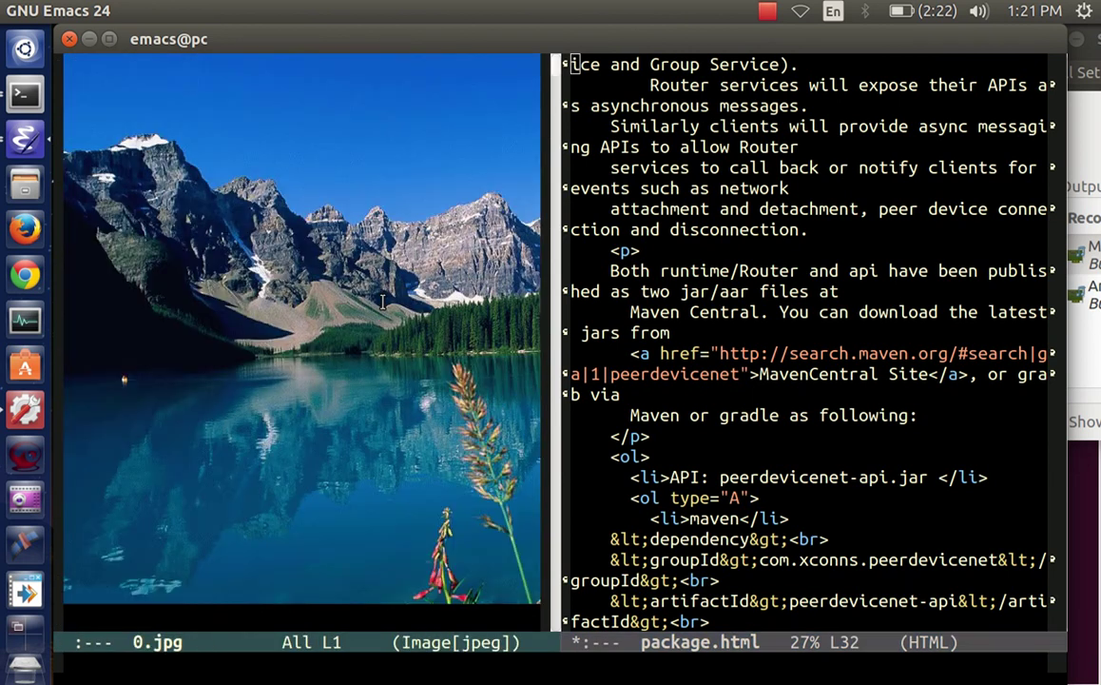
# Step: Stack a second image view below and show the next picture, the flower-lined lake, there
pyautogui.hotkey('ctrl', 'x')
pyautogui.press('2')
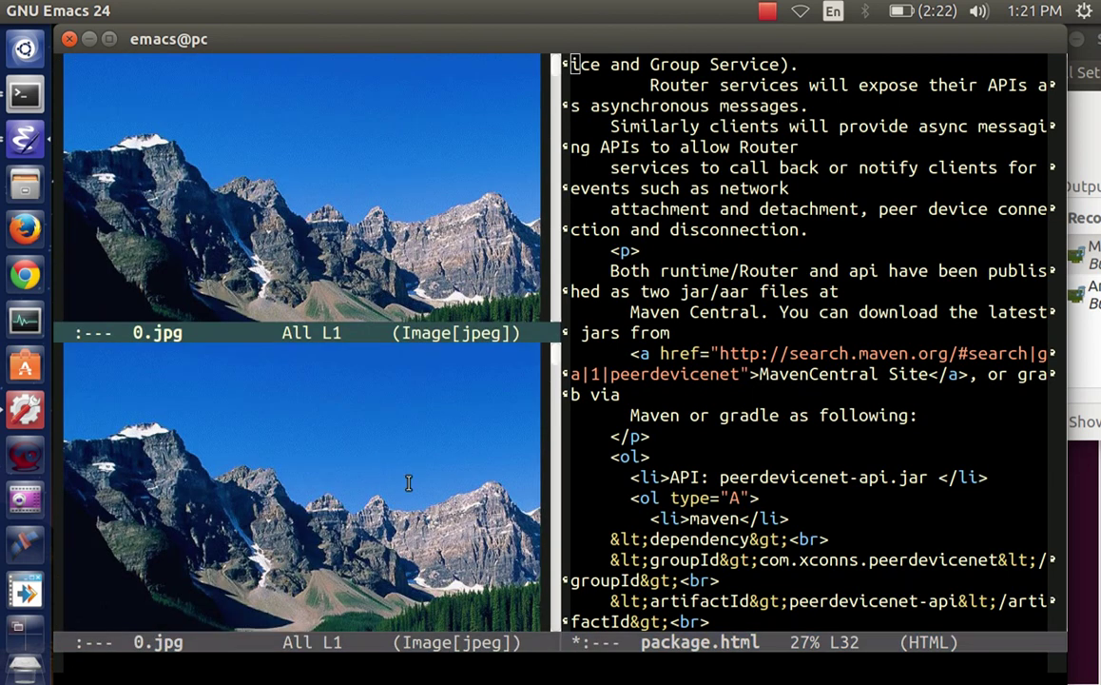
pyautogui.press('n')
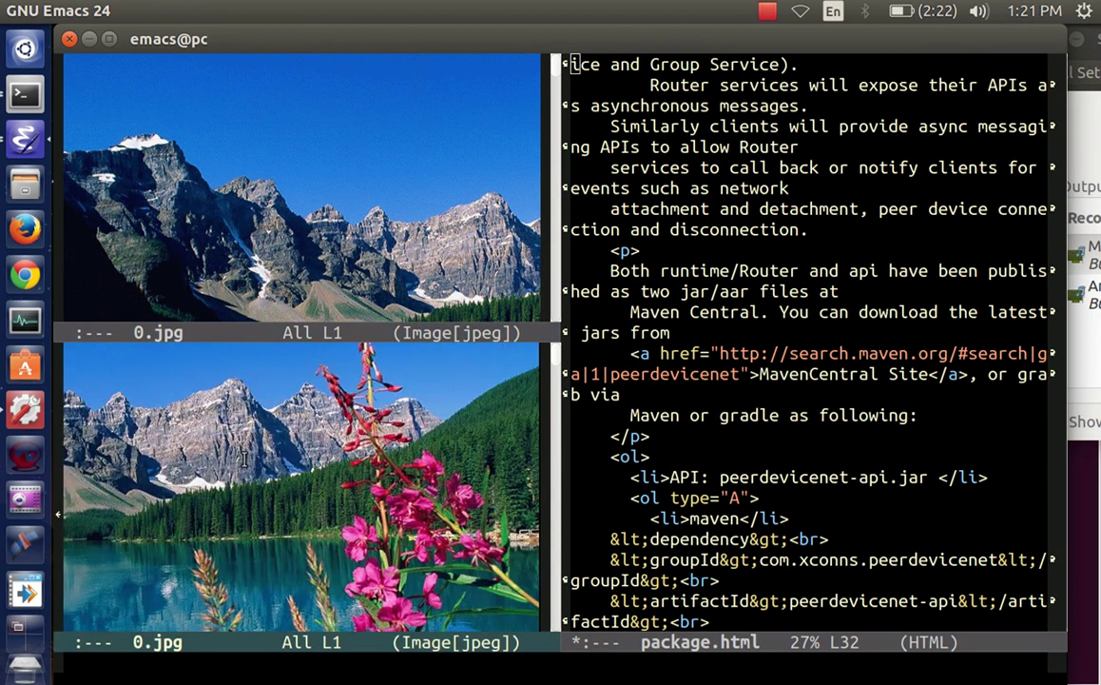
pyautogui.hscroll(3, 273, 516)
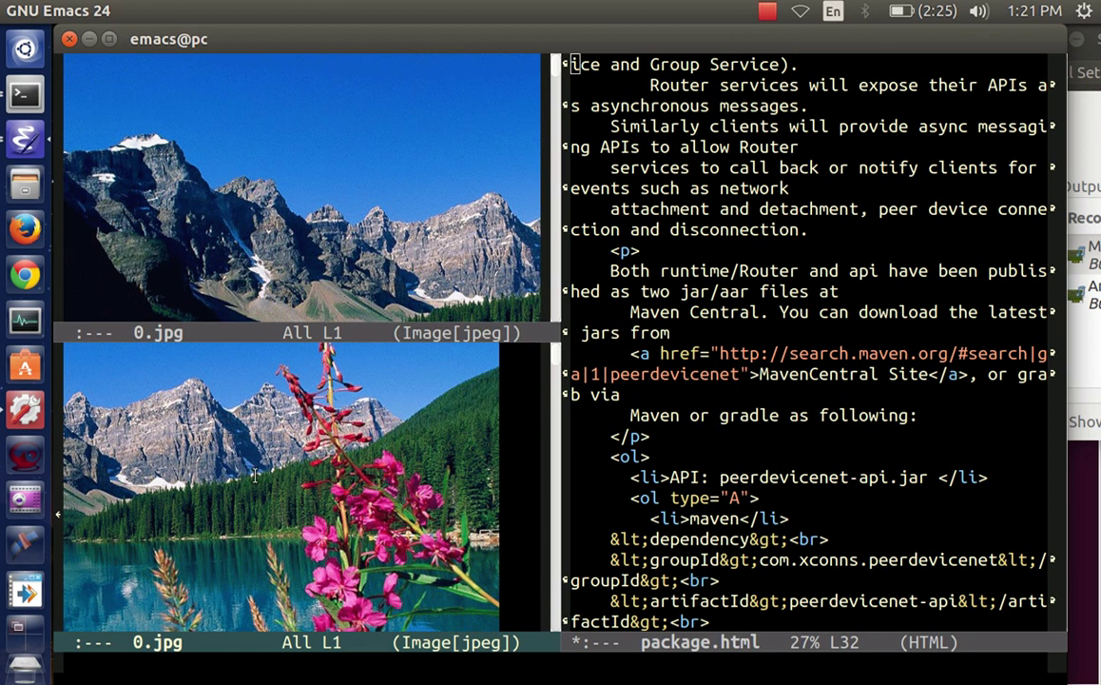
# Step: Fit the lower picture to its width and drag the divider left to widen package.html
pyautogui.click(224, 430)
pyautogui.scroll(-1, 295, 371)
pyautogui.scroll(-1, 304, 399)
pyautogui.scroll(-1, 314, 408)
pyautogui.scroll(-1, 314, 418)
pyautogui.scroll(-3, 261, 409)
pyautogui.scroll(-2, 243, 404)
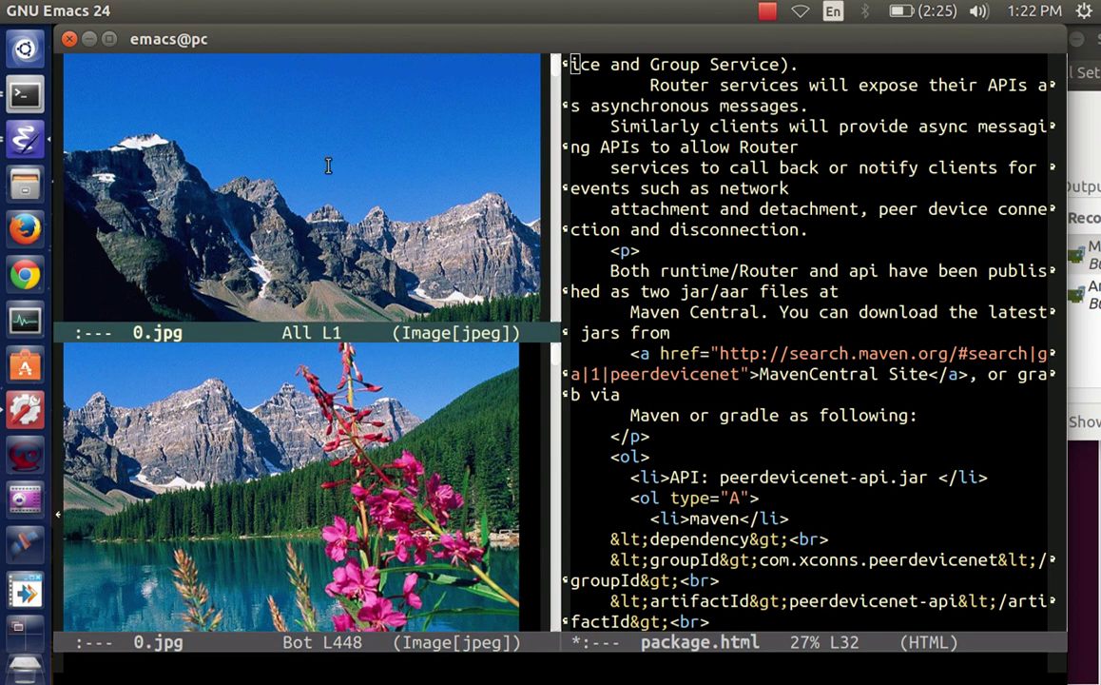
pyautogui.scroll(1, 264, 135)
pyautogui.scroll(1, 285, 198)
pyautogui.moveTo(677, 191); pyautogui.dragTo(495, 188)
pyautogui.click(695, 317)
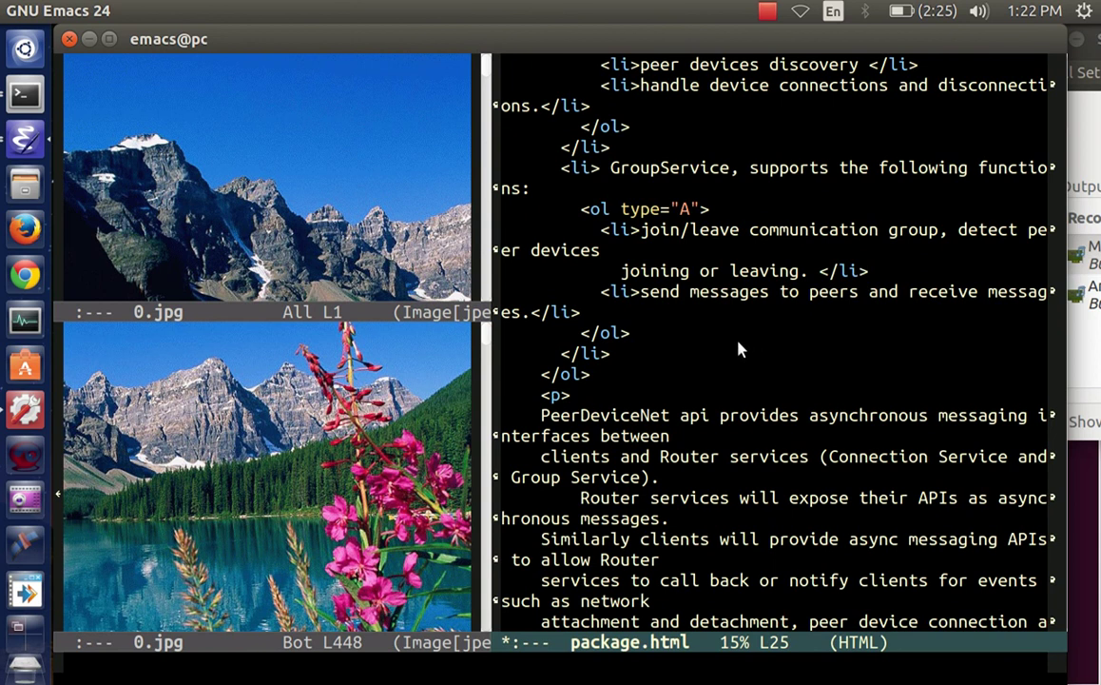
# Step: Swap package.html with the top image view and enlarge it slightly
pyautogui.click(685, 332)
pyautogui.hotkey('ctrl', 'x')
pyautogui.press('o')
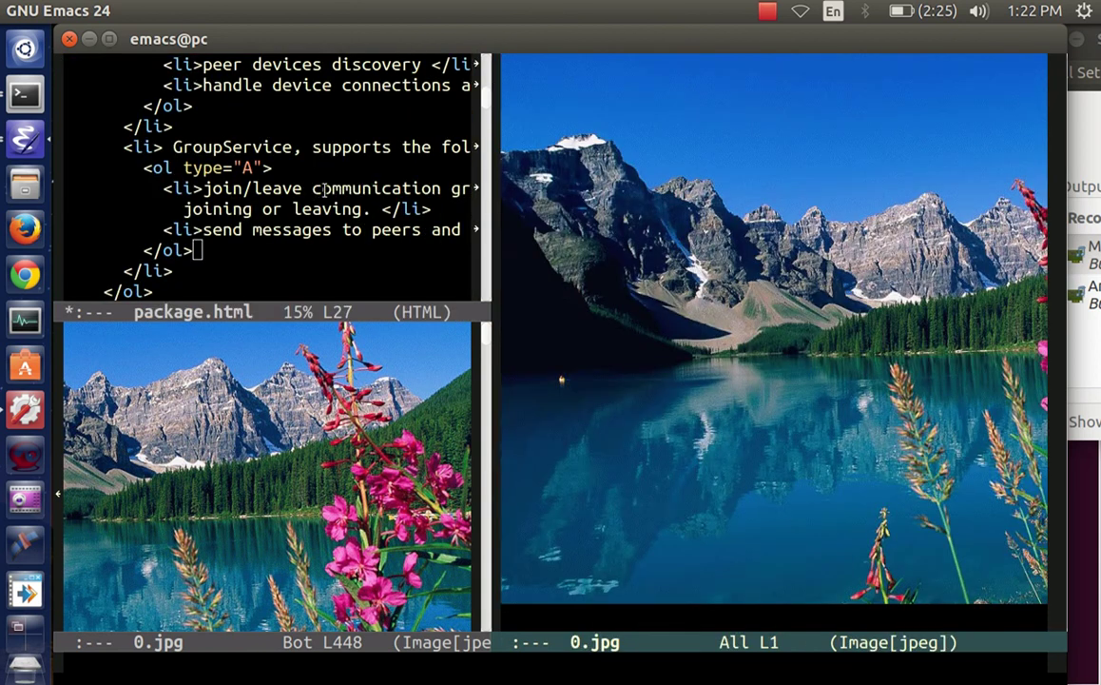
pyautogui.hotkey('ctrl', 'x')
pyautogui.press('^')
# Step: Swap package.html with the lower and right image views, settling it in the wide right column
pyautogui.click(369, 208)
pyautogui.hotkey('ctrl', 'x')
pyautogui.press('o')
pyautogui.click(372, 415)
pyautogui.hotkey('ctrl', 'x')
pyautogui.press('o')
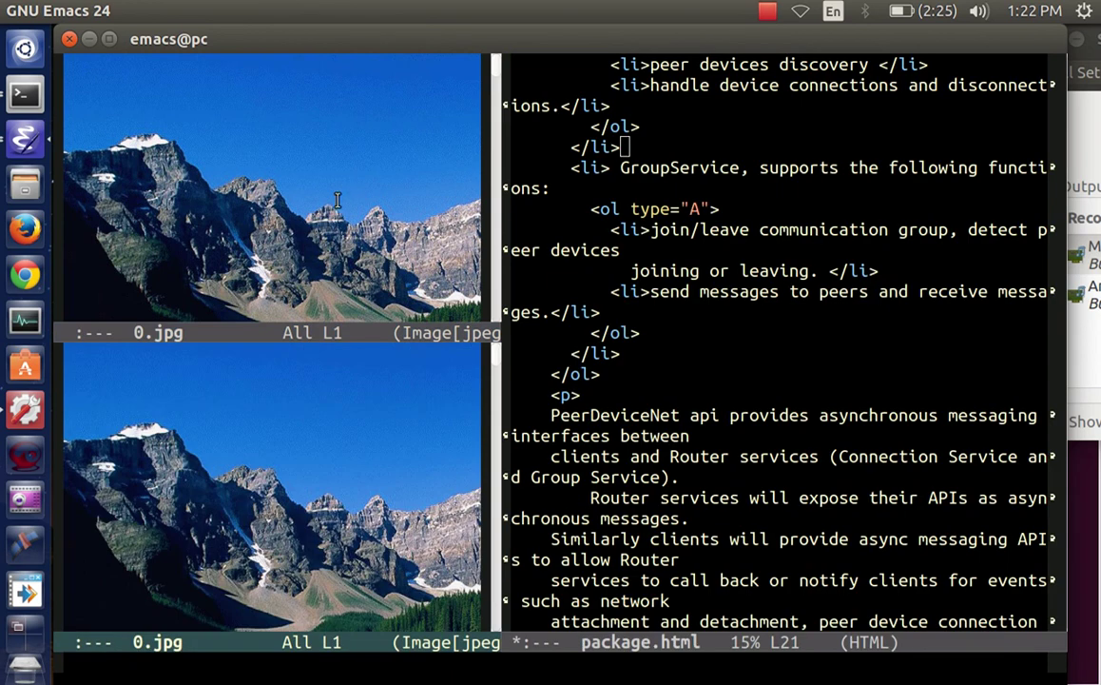
pyautogui.moveTo(145, 39); pyautogui.dragTo(153, 36)
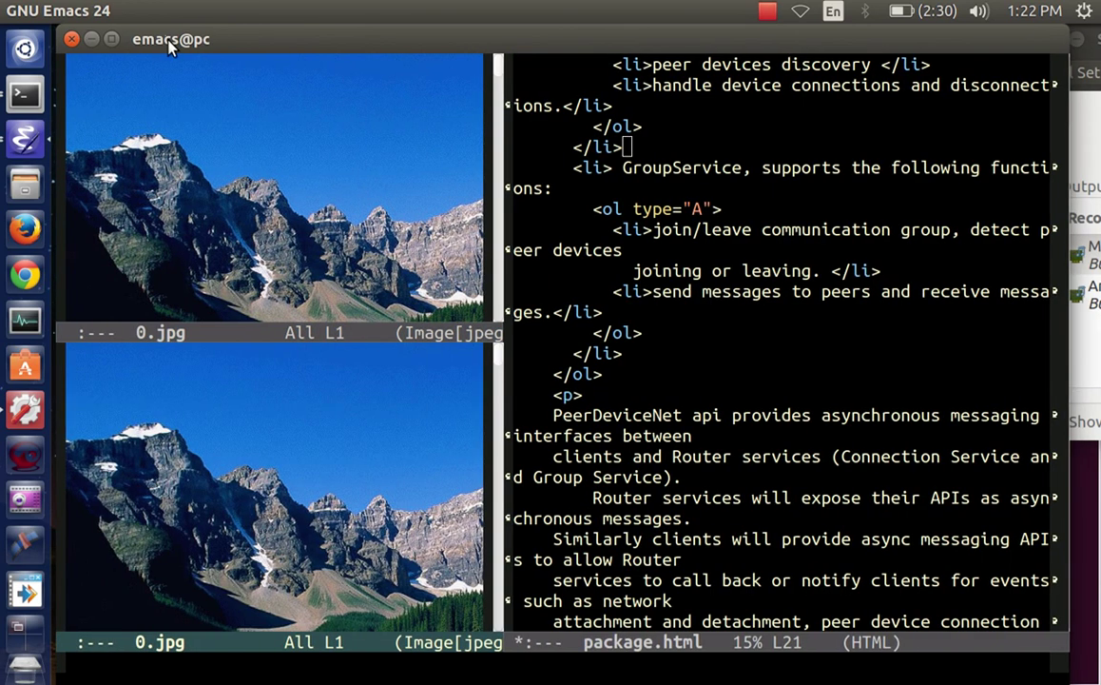
# Step: Bring up the OO-Browser frame from the Emacs launcher's frame list and focus the class list
pyautogui.rightClick(26, 140)
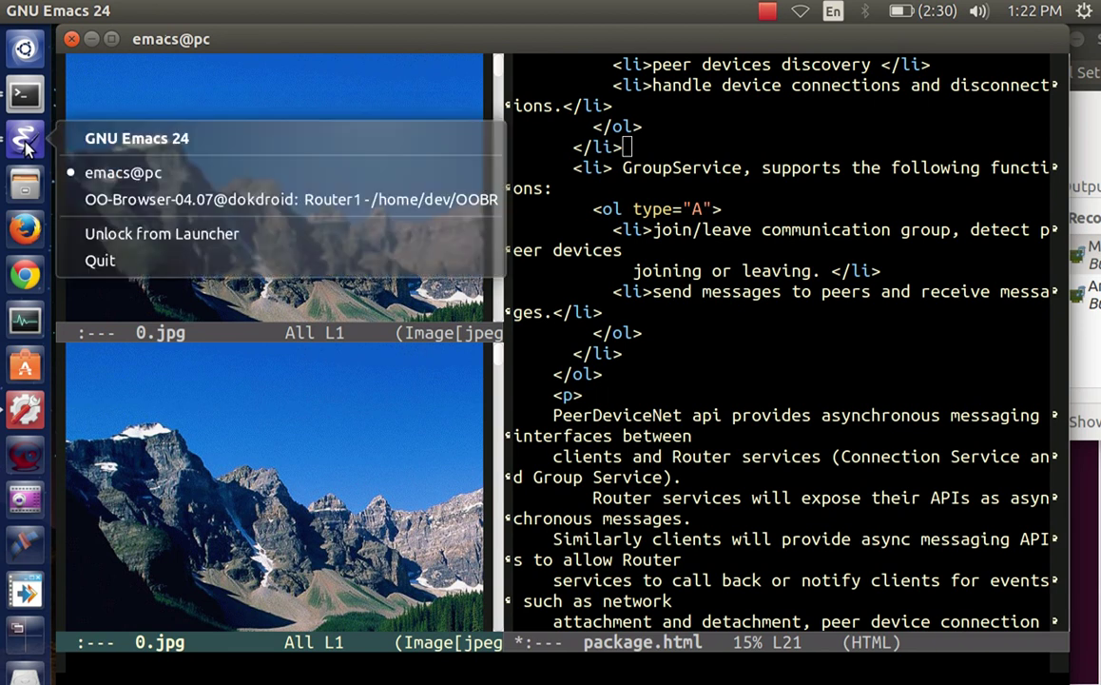
pyautogui.click(95, 198)
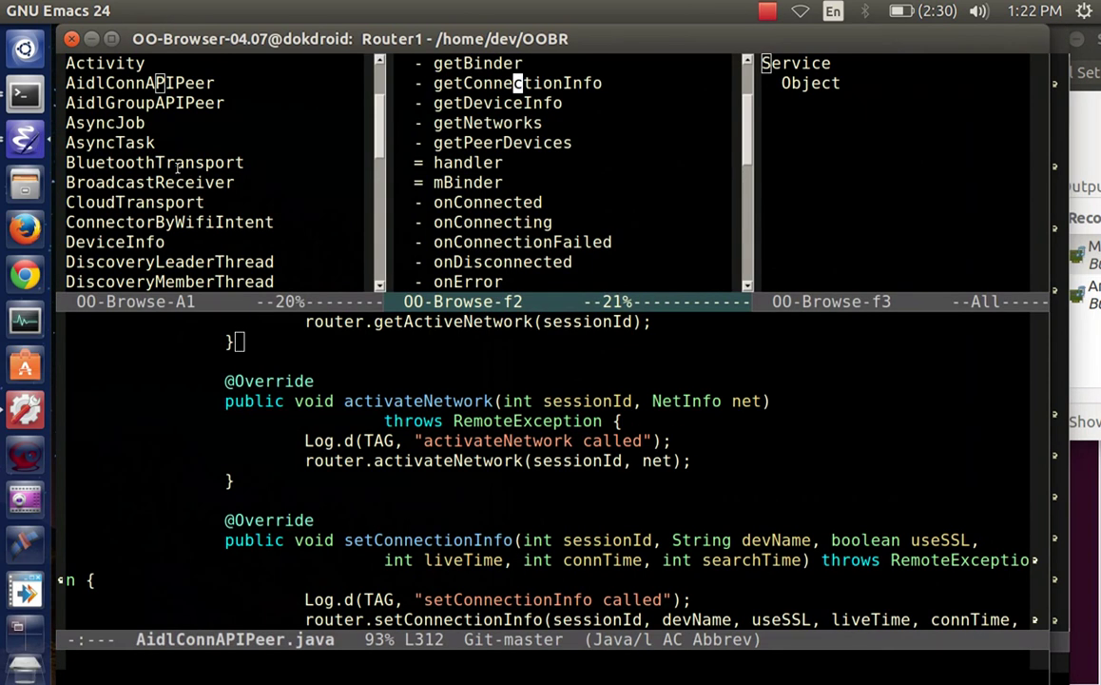
pyautogui.click(243, 142)
pyautogui.scroll(3, 279, 128)
pyautogui.scroll(2, 275, 192)
pyautogui.scroll(-2, 282, 131)
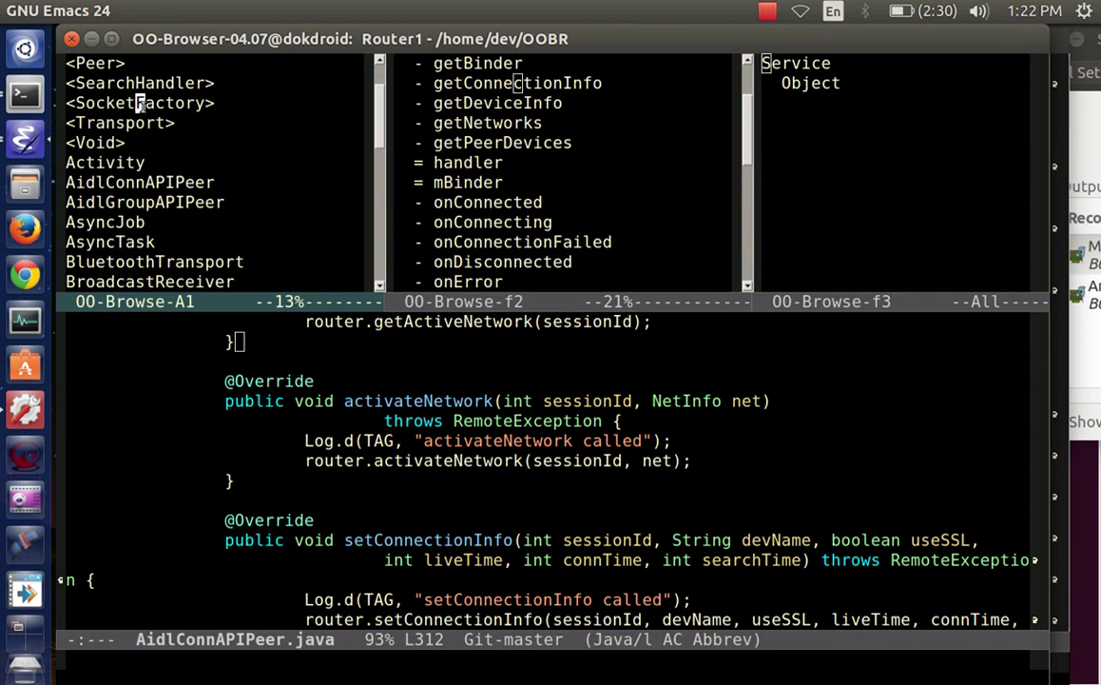
# Step: Open SocketFactory's newServerSocket definition in the code view, then return to the class list
pyautogui.click(138, 102)
pyautogui.press('Down')
pyautogui.press('Down')
pyautogui.press('Down')
pyautogui.press('Return')
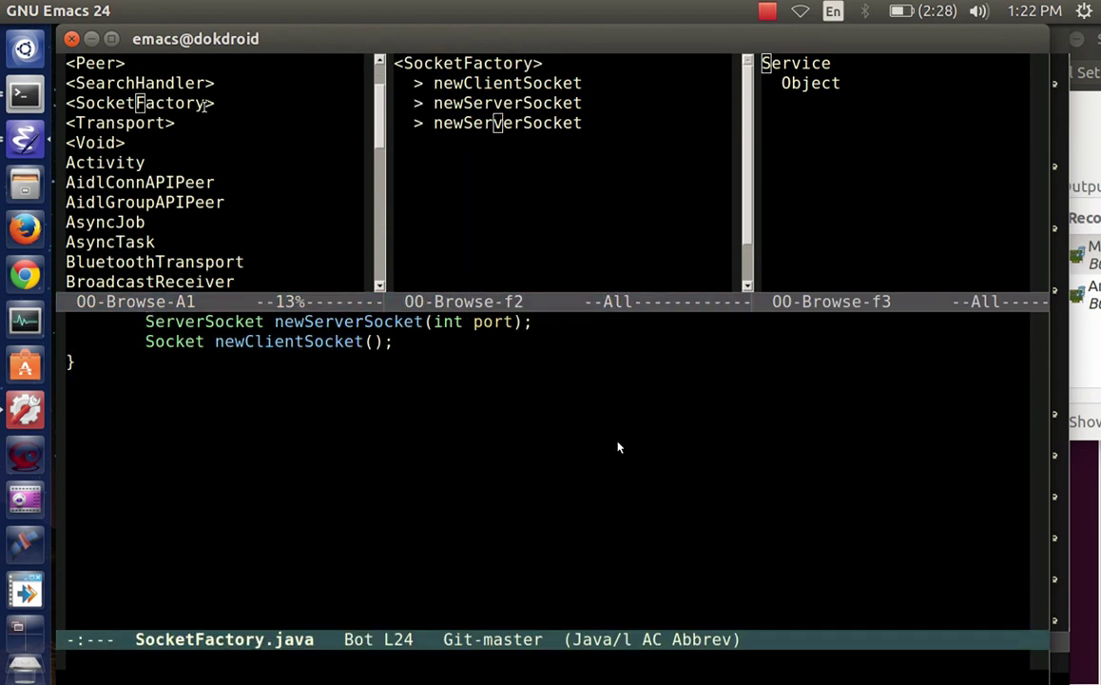
pyautogui.click(568, 361)
pyautogui.scroll(3, 600, 428)
pyautogui.scroll(3, 666, 494)
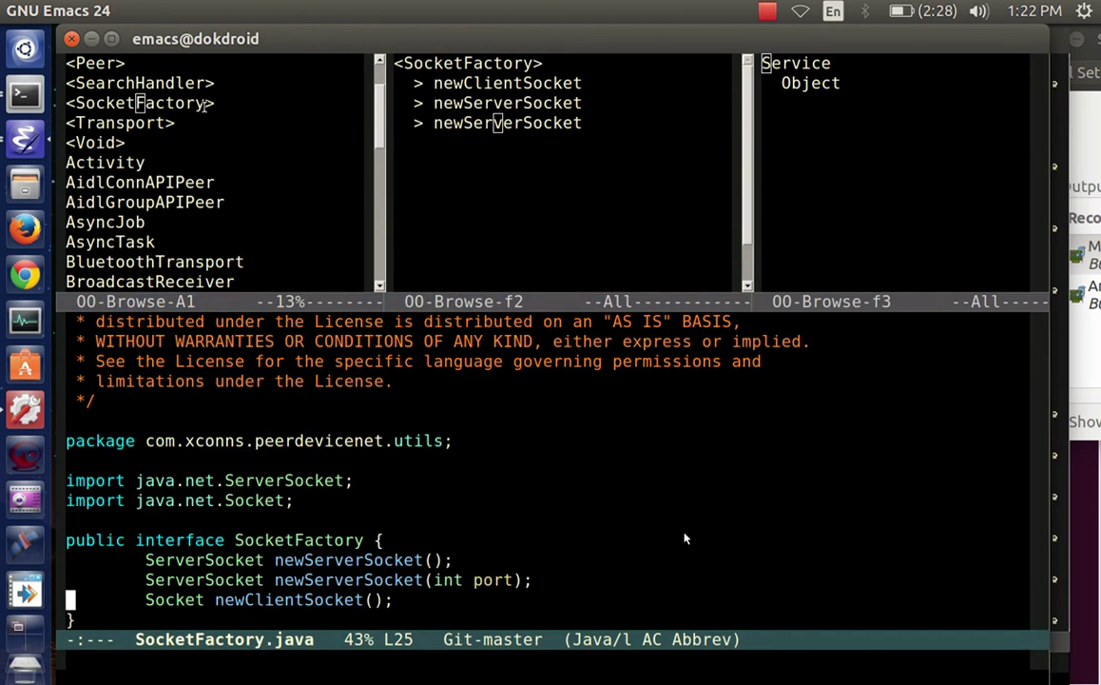
pyautogui.click(300, 231)
pyautogui.scroll(-3, 300, 231)
pyautogui.scroll(-3, 295, 190)
pyautogui.scroll(-2, 305, 171)
pyautogui.scroll(-2, 308, 165)
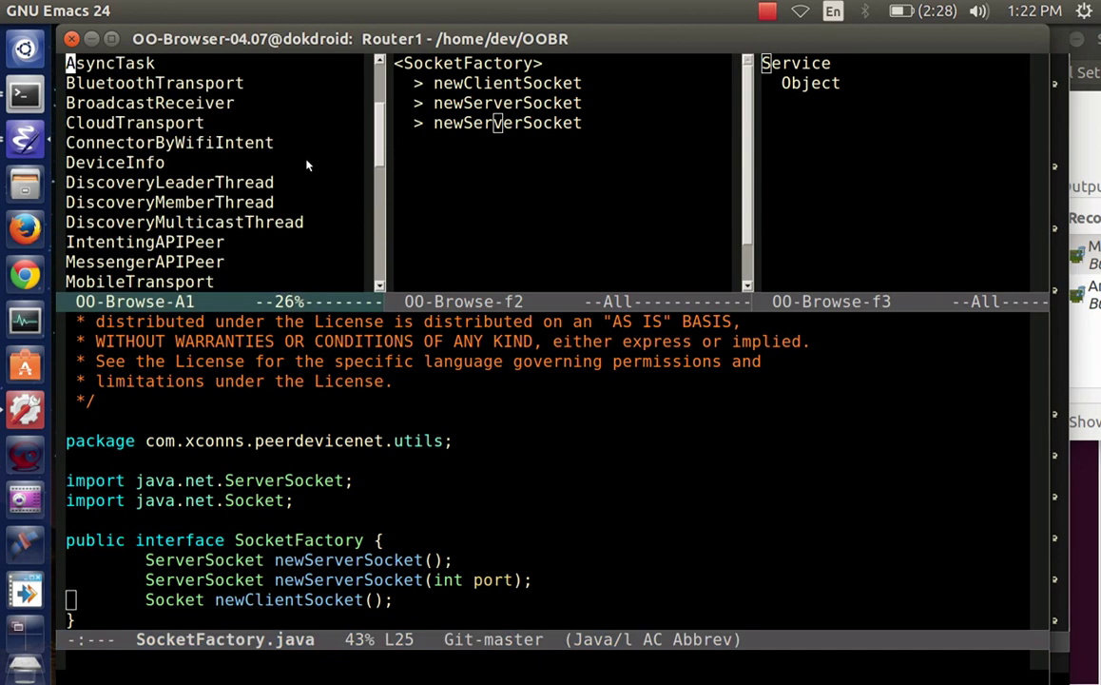
# Step: Open DiscoveryMemberThread's closeFromInternal method in the code view and shrink the browser panes
pyautogui.click(239, 202)
pyautogui.doubleClick(240, 202)
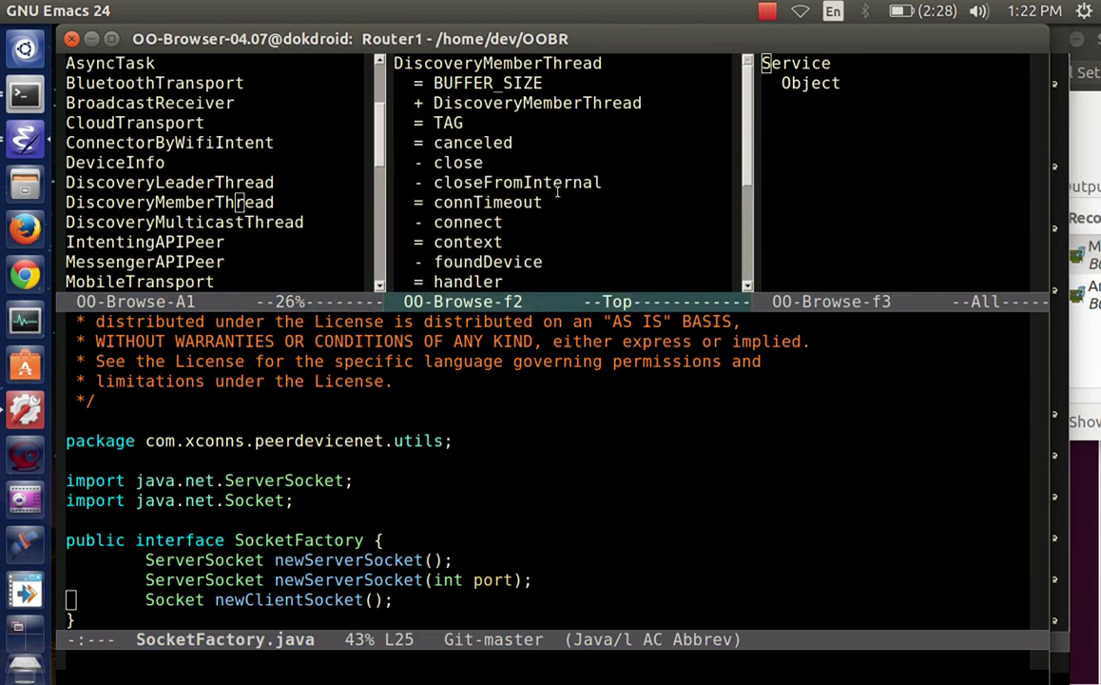
pyautogui.doubleClick(488, 182)
pyautogui.hotkey('ctrl', 'x')
pyautogui.press('+')
pyautogui.scroll(-1, 608, 395)
# Step: Split the closeFromInternal code view side by side and widen the left view
pyautogui.click(235, 321)
pyautogui.hotkey('ctrl', 'x')
pyautogui.press('3')
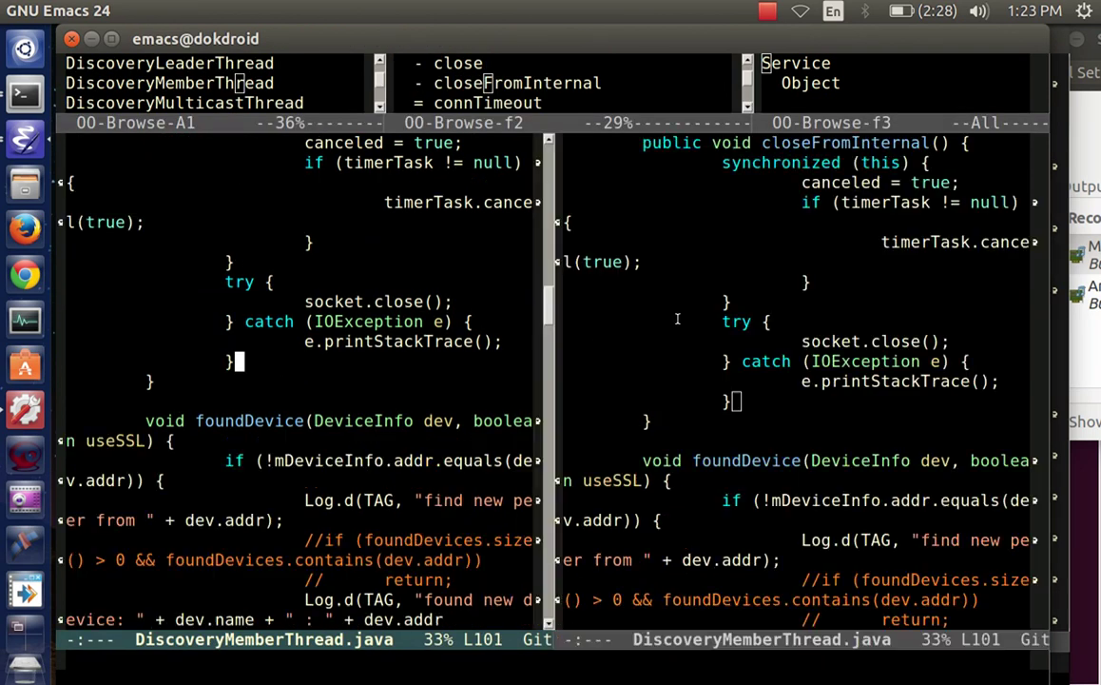
pyautogui.press('Down')
pyautogui.press('Down')
pyautogui.hotkey('ctrl', 'x')
pyautogui.press('}')
pyautogui.scroll(2, 510, 342)
pyautogui.scroll(2, 509, 342)
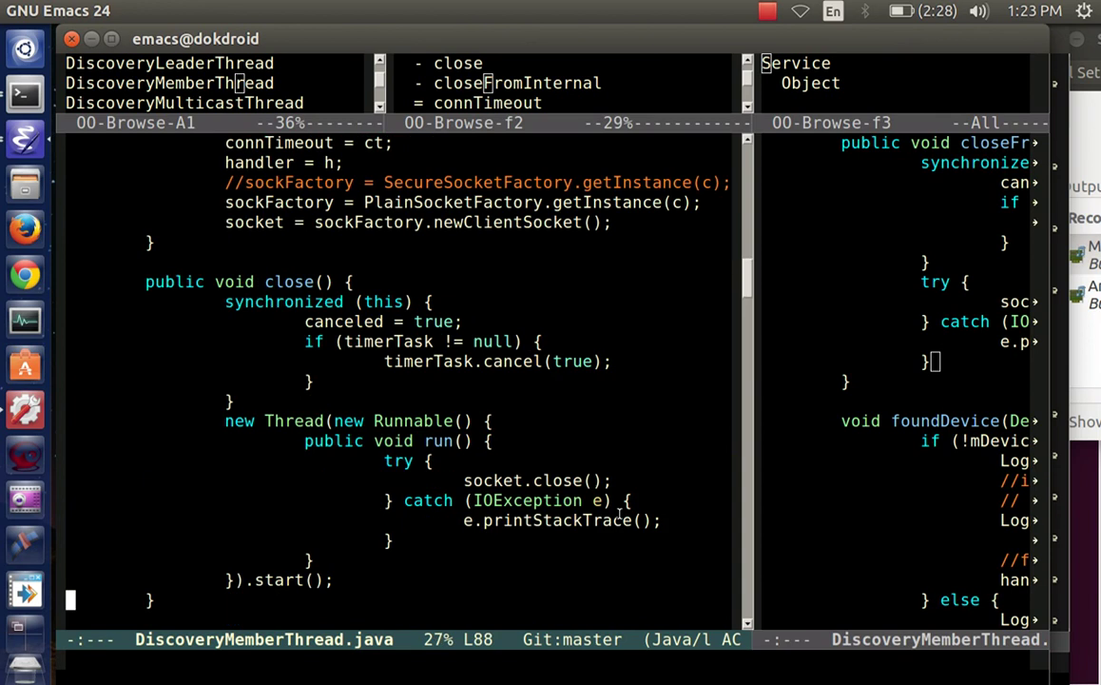
# Step: Open DiscoveryLeaderThread.java in the code view and drag to widen the left view
pyautogui.click(239, 62)
pyautogui.click(504, 84)
pyautogui.click(480, 380)
pyautogui.moveTo(748, 380); pyautogui.dragTo(797, 380)
# Step: Split the left code view into stacked views and resize them and the left column
pyautogui.hotkey('ctrl', 'x')
pyautogui.press('2')
pyautogui.hotkey('ctrl', 'x')
pyautogui.press('^')
pyautogui.hotkey('ctrl', 'x')
pyautogui.press('{')
pyautogui.hotkey('ctrl', 'x')
pyautogui.press('^')
pyautogui.hotkey('ctrl', 'x')
pyautogui.press('{')
pyautogui.hotkey('ctrl', 'x')
pyautogui.press('^')
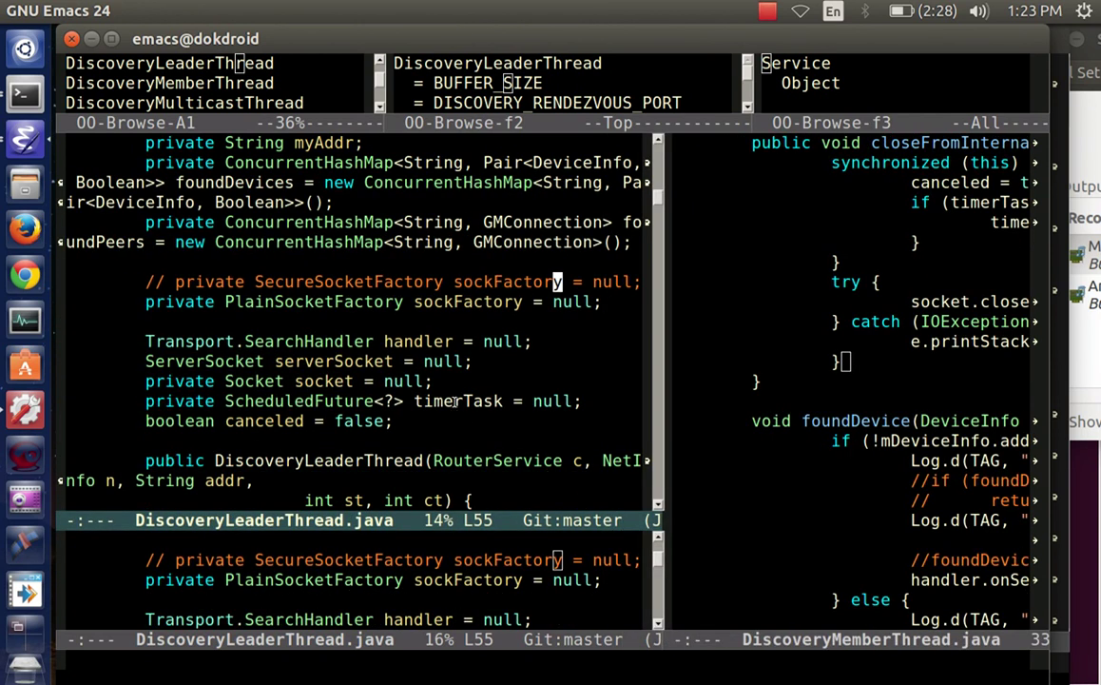
# Step: Swap the DiscoveryMemberThread and DiscoveryLeaderThread views and enlarge DiscoveryMemberThread
pyautogui.click(459, 400)
pyautogui.hotkey('ctrl', 'x')
pyautogui.press('}')
pyautogui.hotkey('ctrl', 'x')
pyautogui.press('{')
pyautogui.hotkey('ctrl', 'x')
pyautogui.press('o')
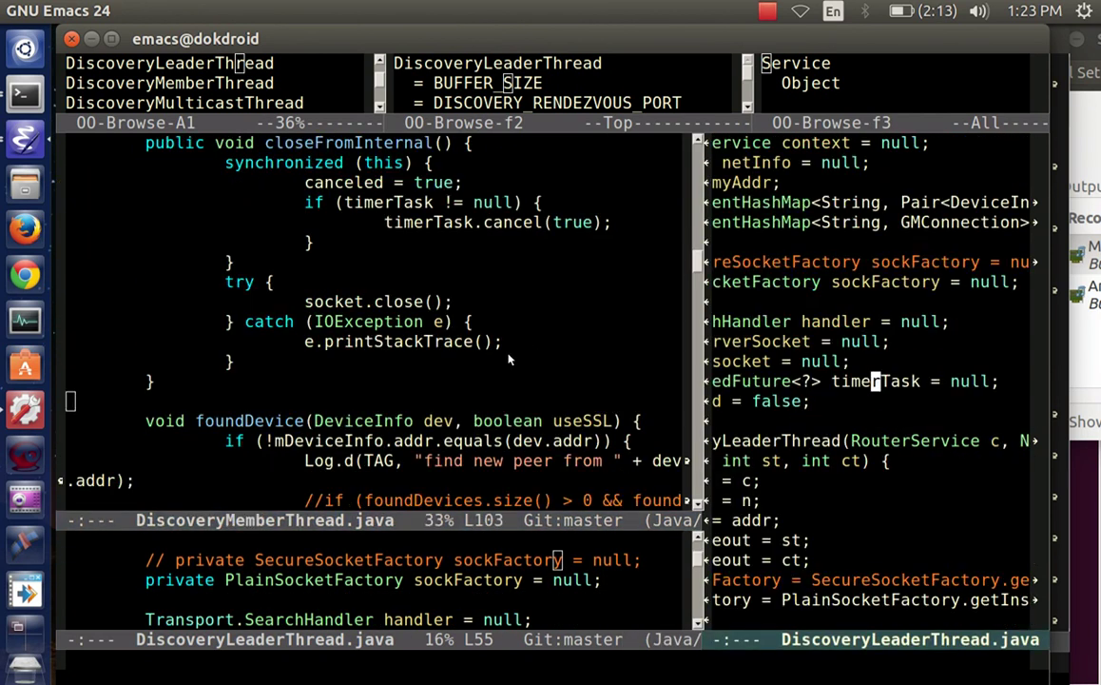
pyautogui.hotkey('ctrl', 'x')
pyautogui.press('}')
pyautogui.hotkey('ctrl', 'x')
pyautogui.press('^')
pyautogui.scroll(2, 570, 418)
pyautogui.scroll(-2, 613, 419)
pyautogui.scroll(-1, 613, 419)
pyautogui.click(582, 341)
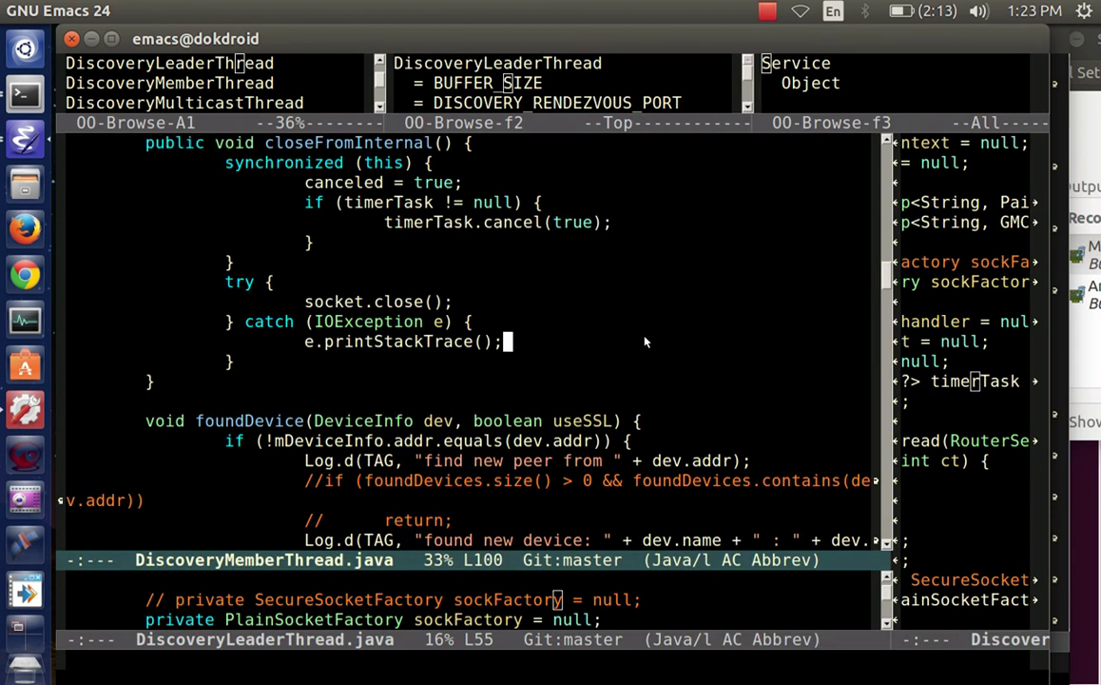